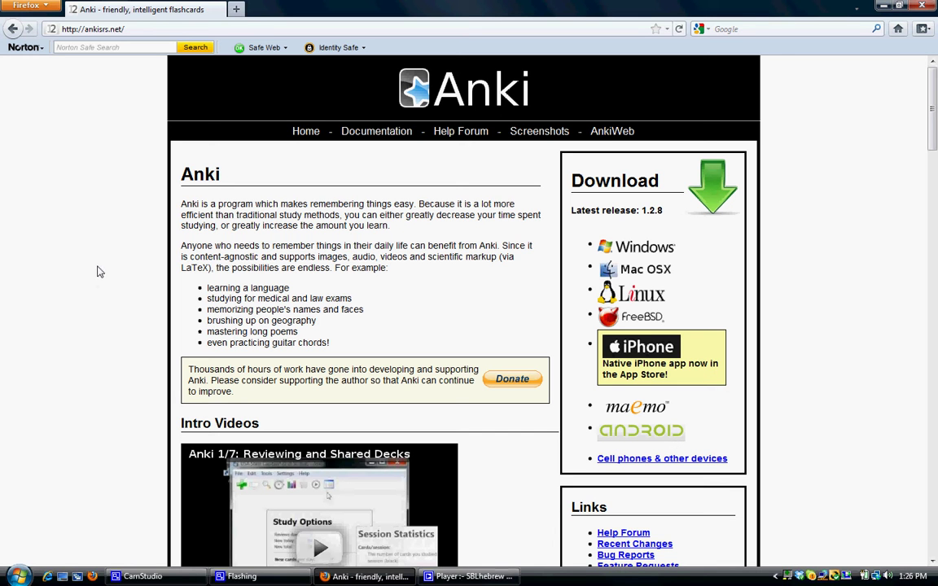
pyautogui.moveTo(96, 272); pyautogui.dragTo(120, 179)
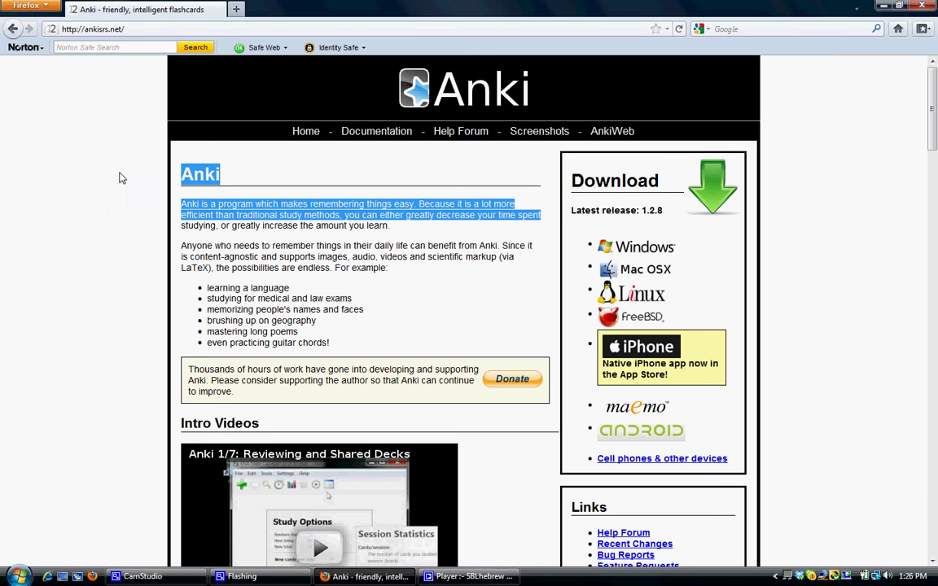
pyautogui.click(147, 34)
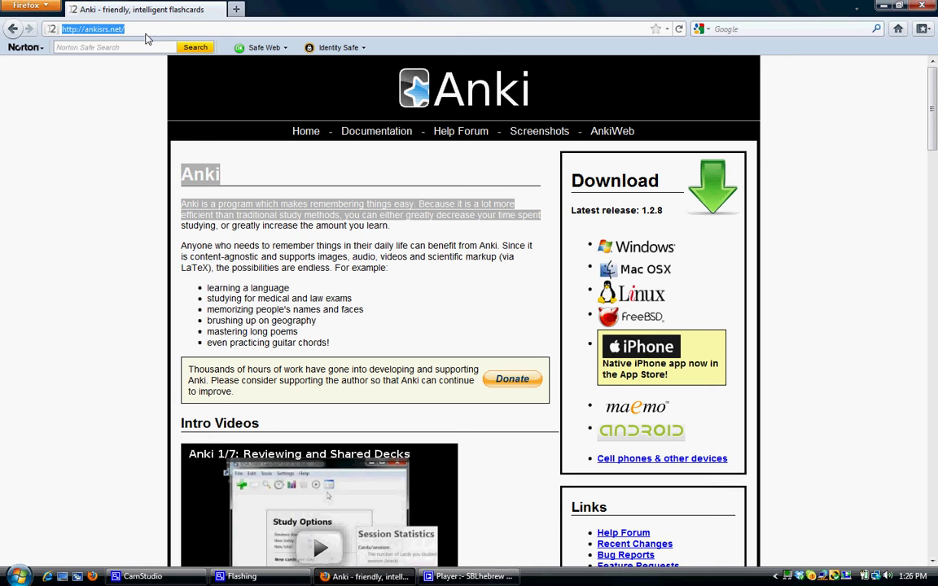
pyautogui.click(146, 34)
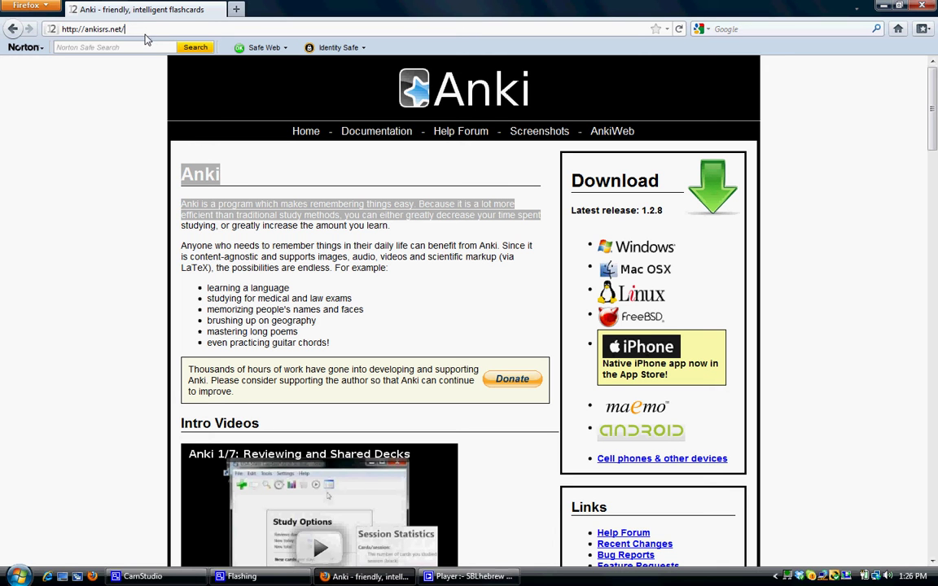
# Step: Download the latest Windows release (1.2.8) of Anki and save the installer file
pyautogui.click(641, 251)
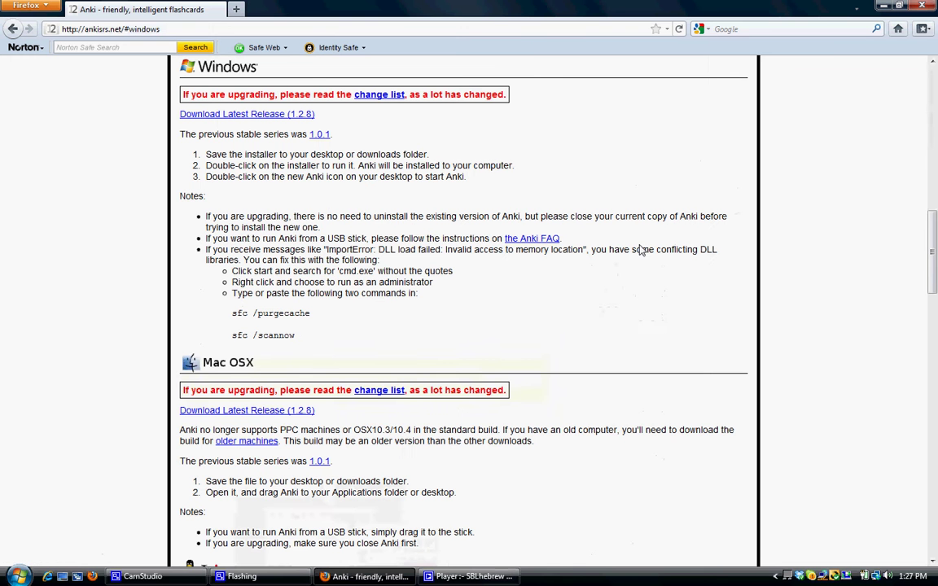
pyautogui.click(254, 116)
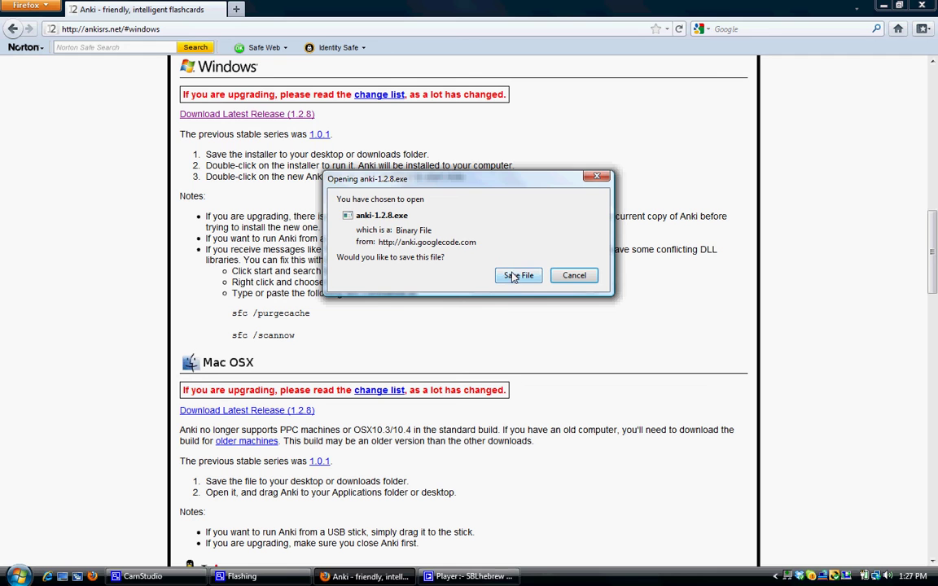
pyautogui.click(515, 276)
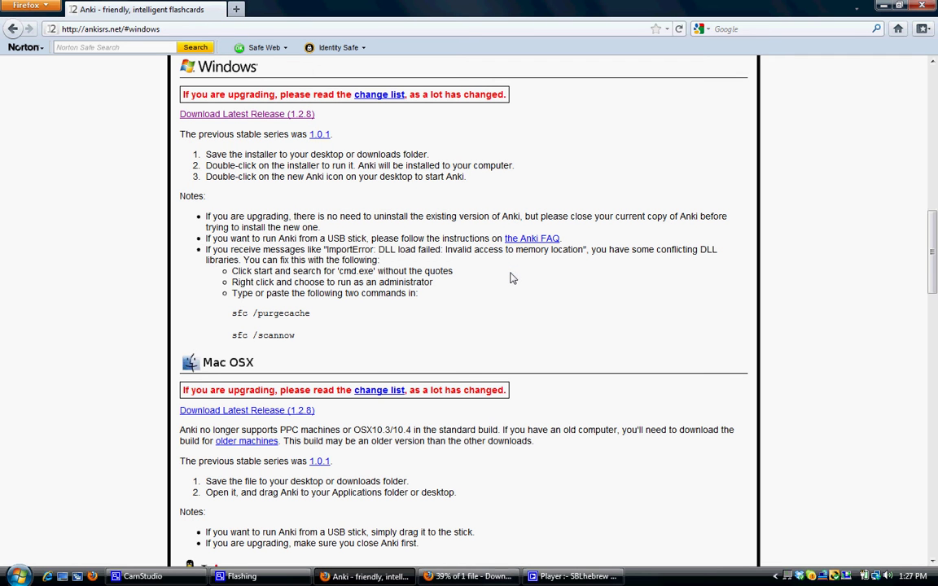
pyautogui.moveTo(510, 278); pyautogui.dragTo(485, 302)
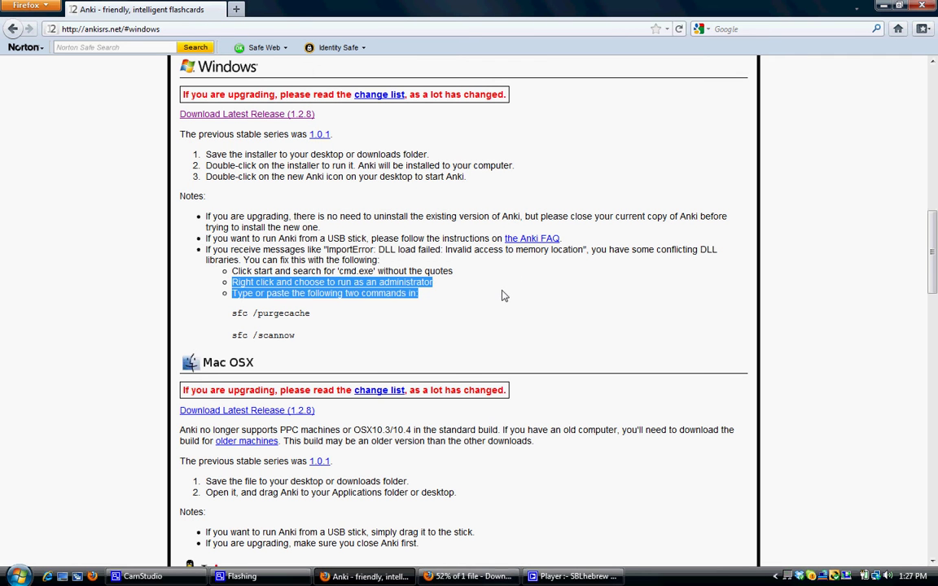
pyautogui.moveTo(231, 308); pyautogui.dragTo(371, 341)
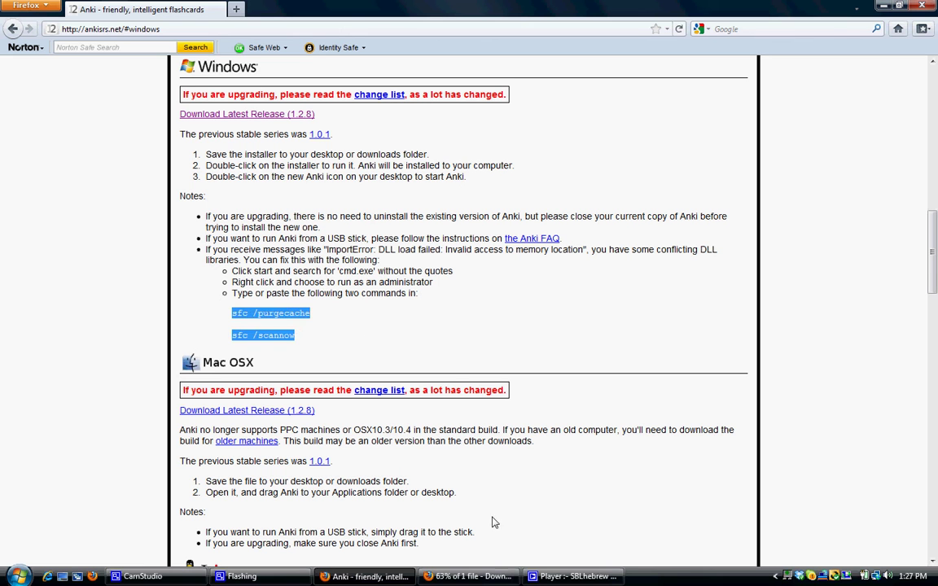
# Step: Run the downloaded Anki installer and install the program into C:\Program Files (x86)\Anki\
pyautogui.moveTo(470, 582)
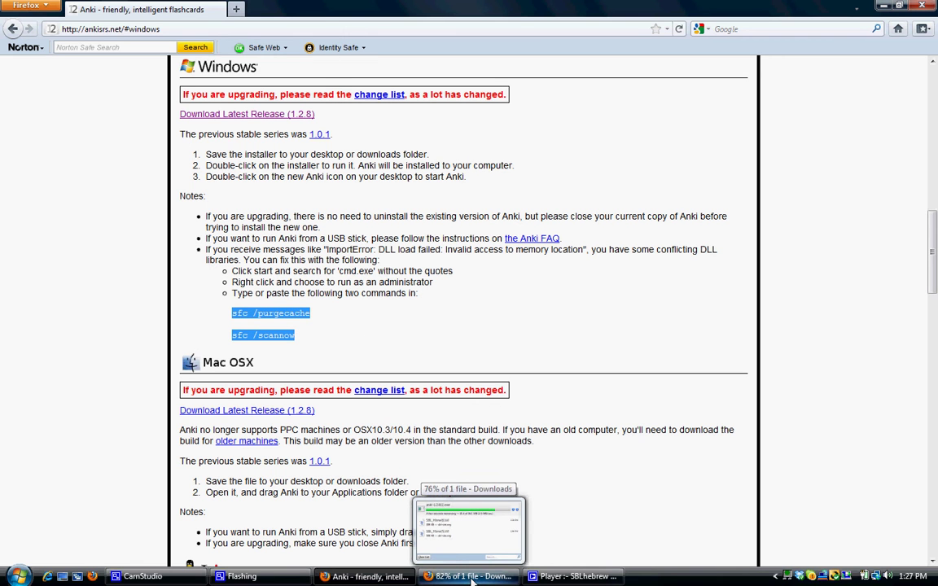
pyautogui.click(469, 579)
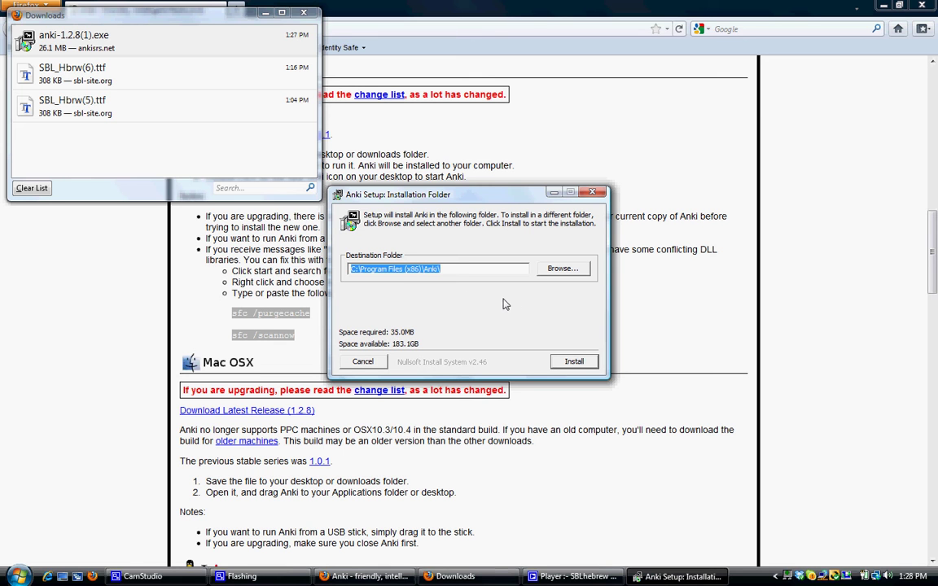
pyautogui.click(559, 356)
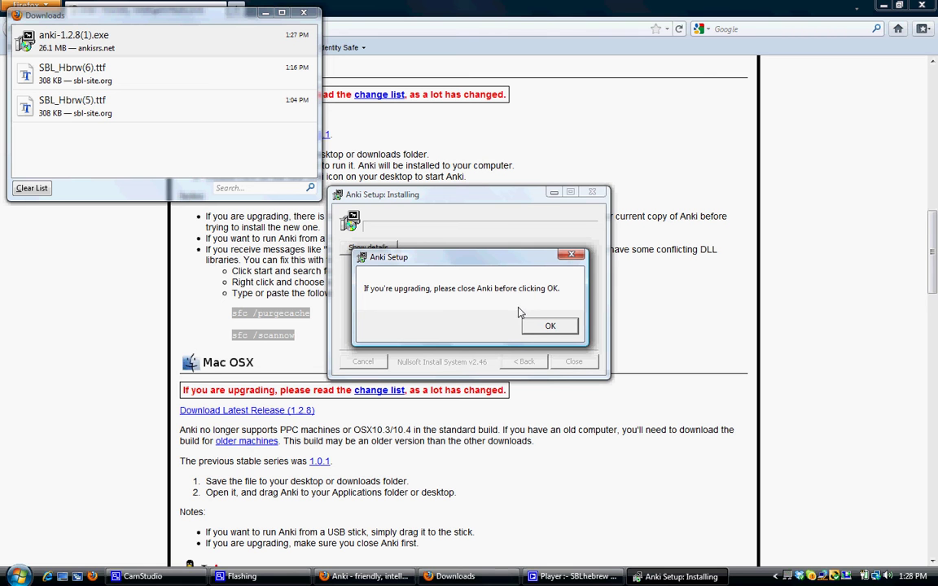
pyautogui.click(544, 327)
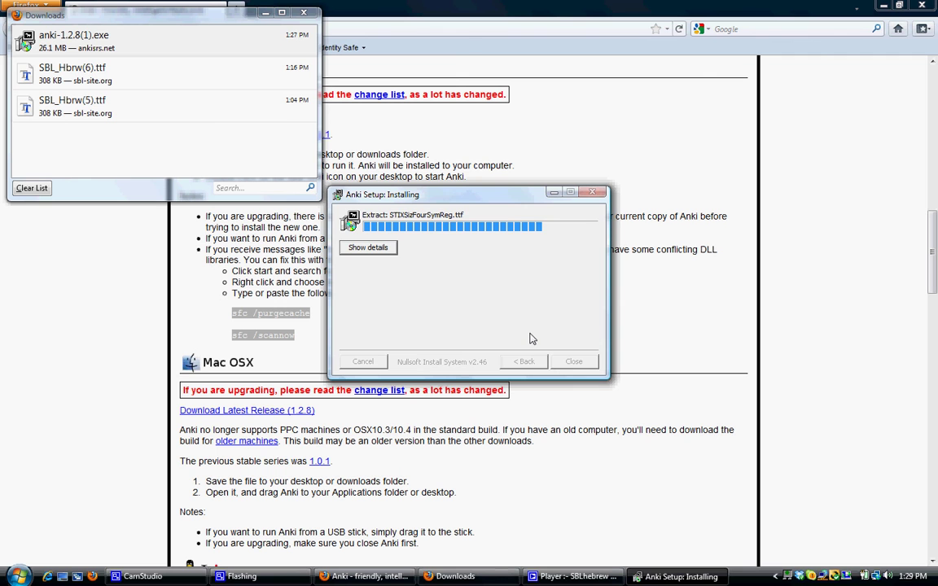
pyautogui.click(552, 463)
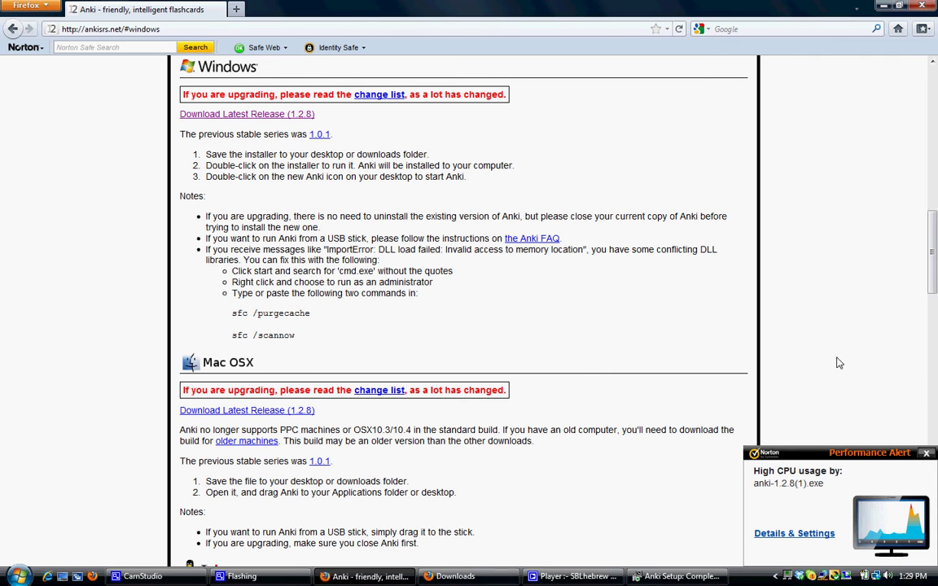
# Step: Dismiss the Norton performance alert and launch the installed Anki program
pyautogui.click(928, 454)
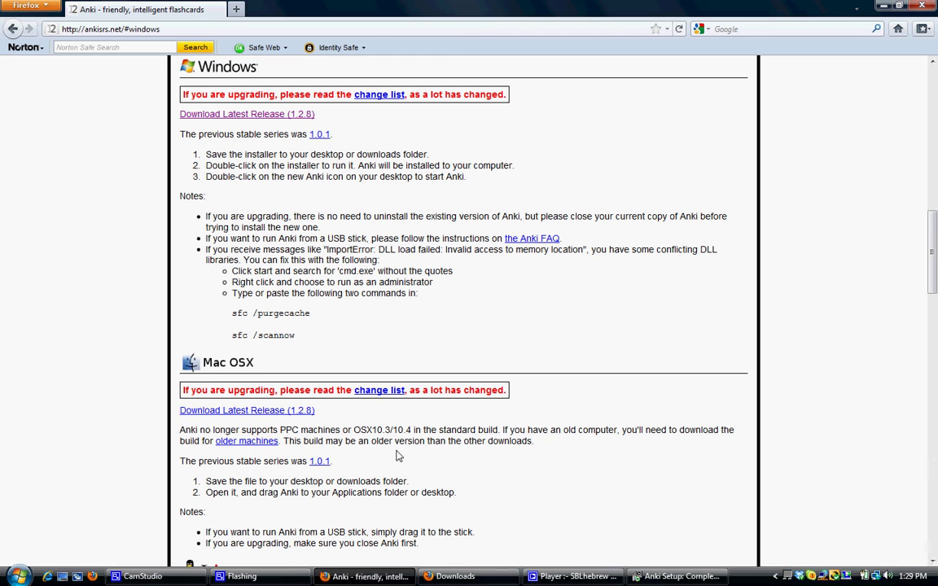
pyautogui.click(20, 576)
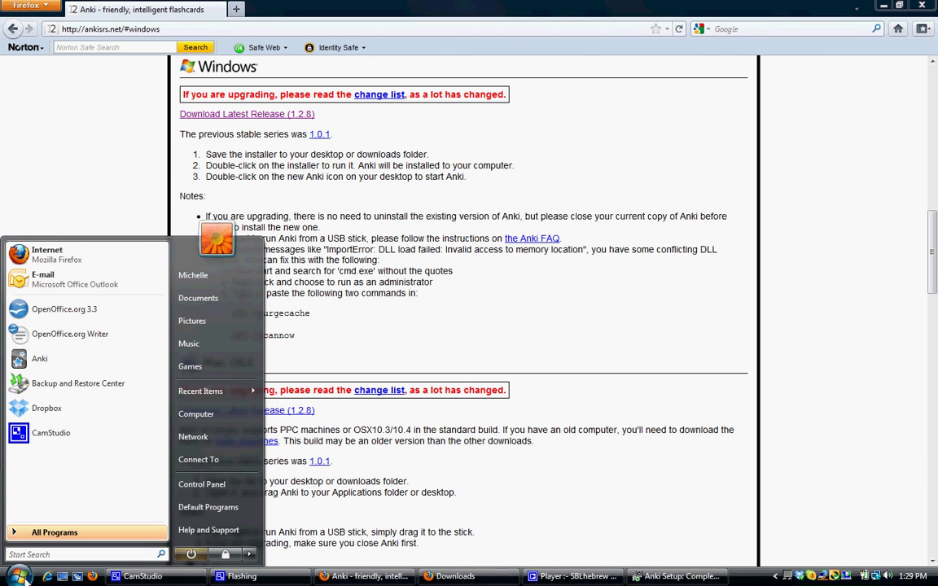
pyautogui.click(50, 364)
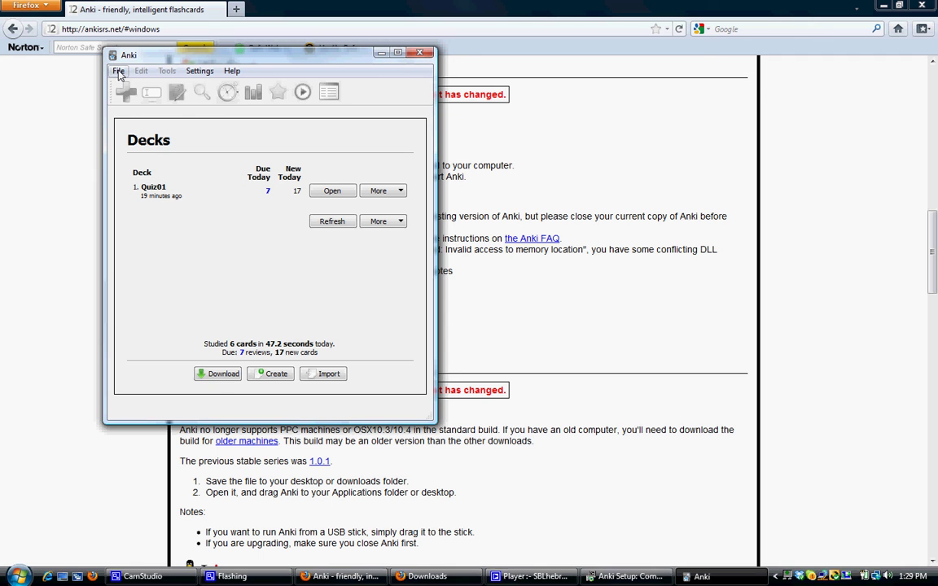
# Step: Open the deck file Quiz01.anki from the Desktop
pyautogui.click(118, 72)
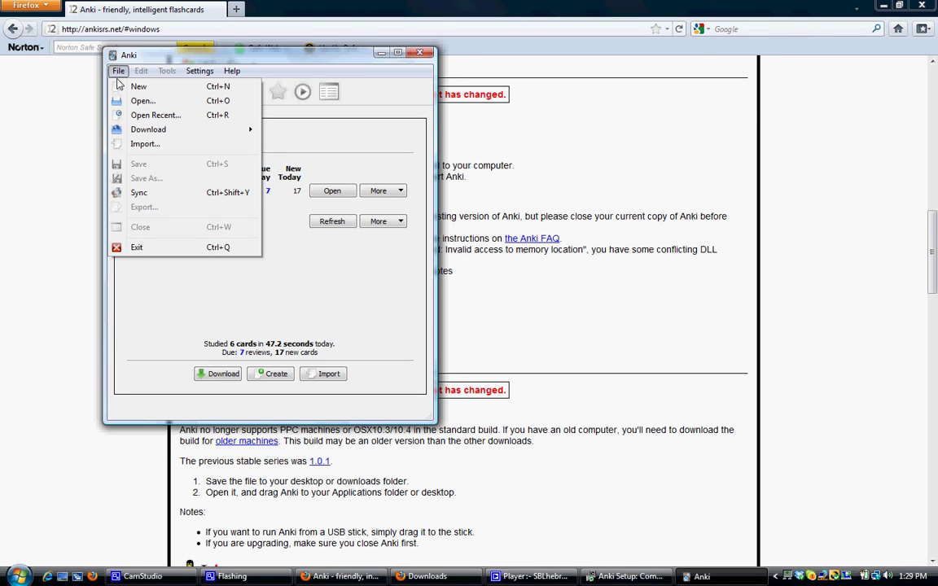
pyautogui.click(138, 101)
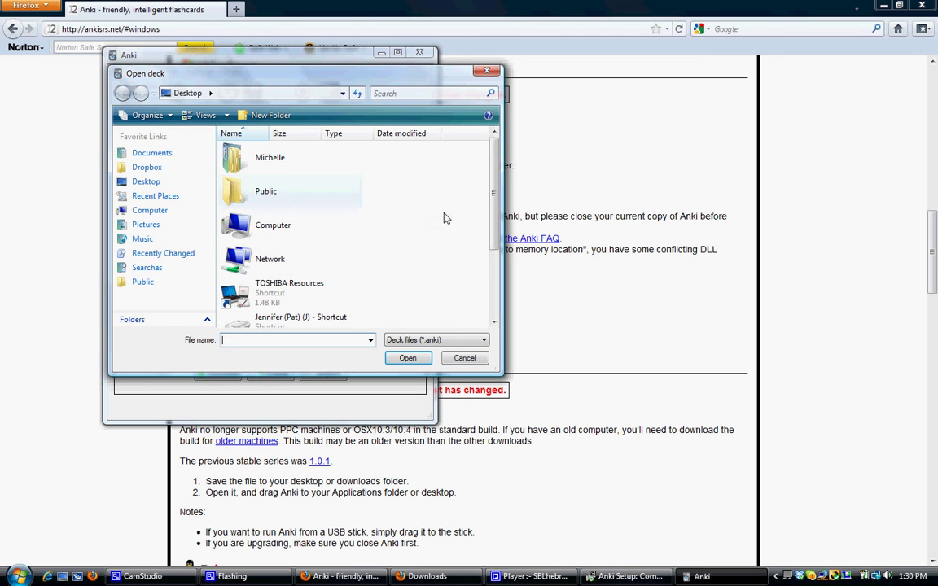
pyautogui.click(495, 299)
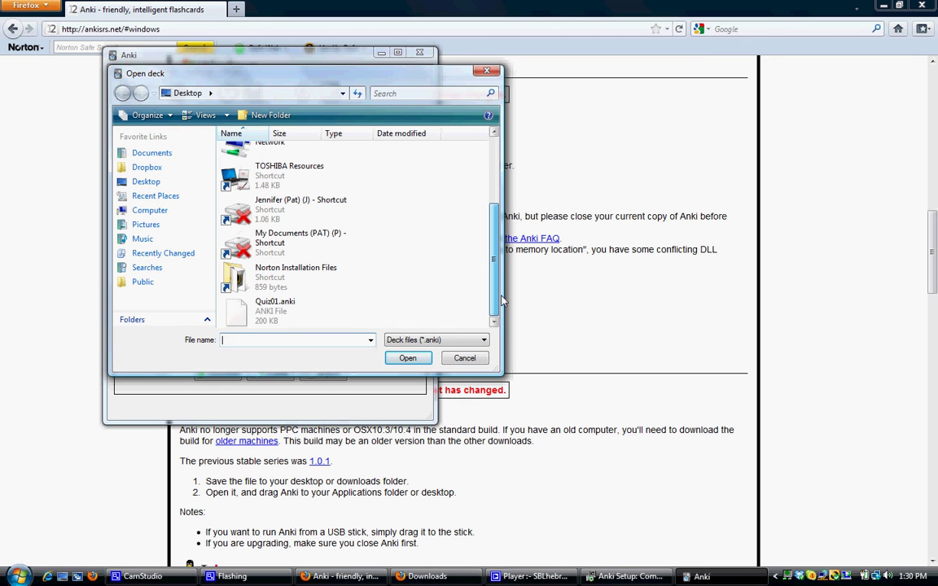
pyautogui.click(259, 308)
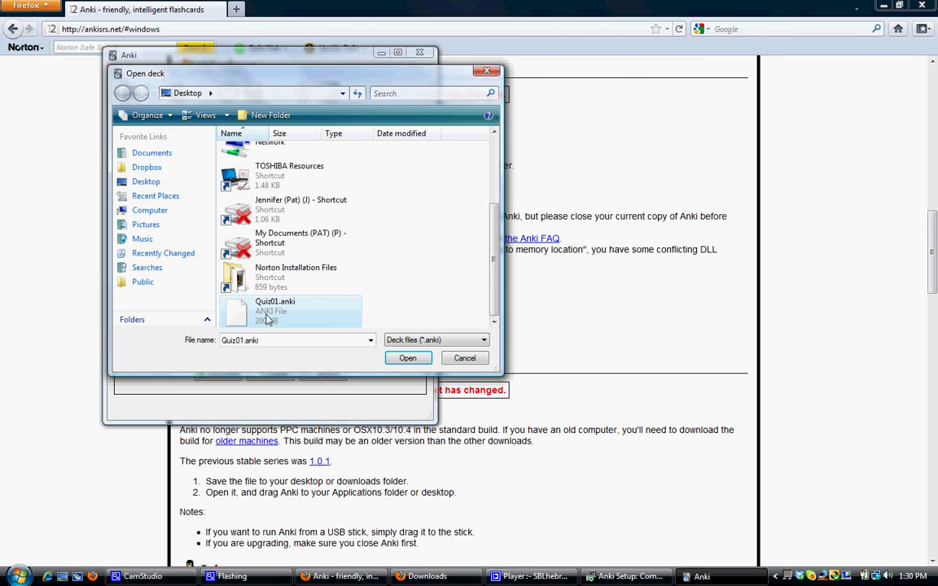
pyautogui.click(407, 358)
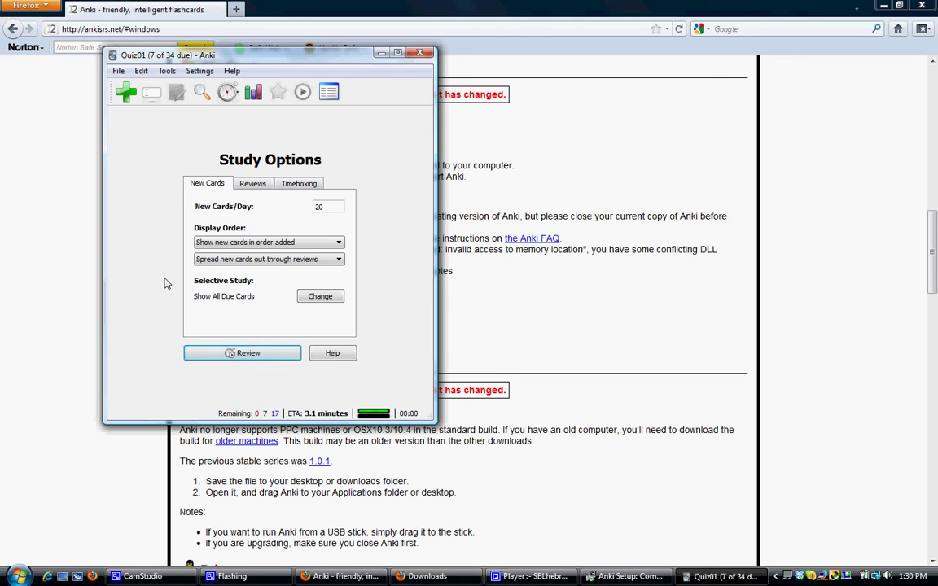
# Step: Start reviewing the deck, revealing and rating the מֶלֶךְ ('king') card as Easy and the הָיָה ('to be') card as Again
pyautogui.click(210, 355)
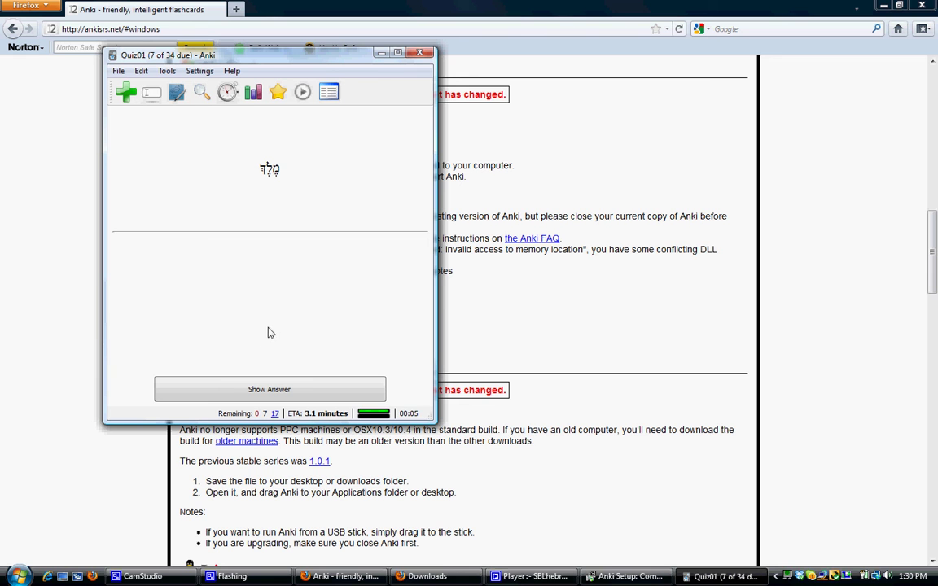
pyautogui.click(266, 389)
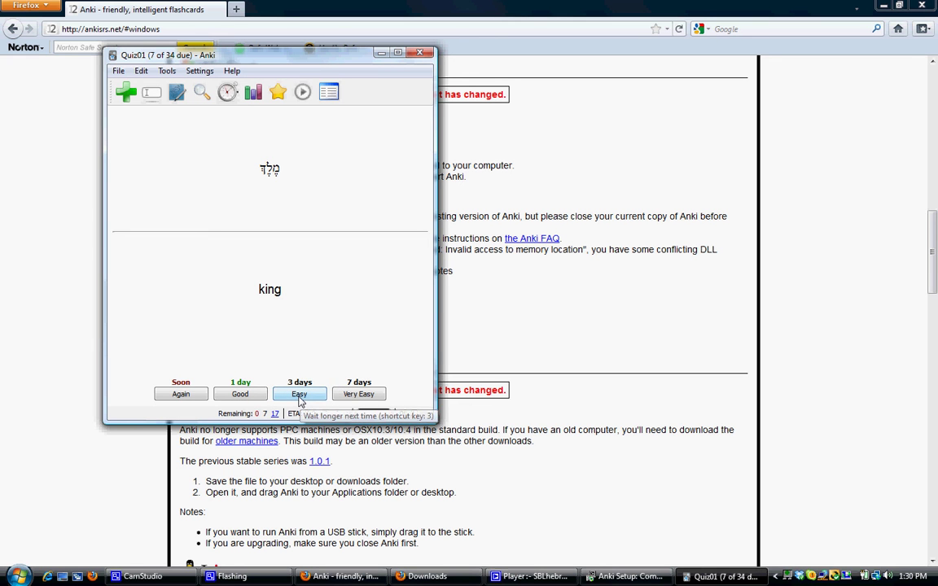
pyautogui.click(300, 395)
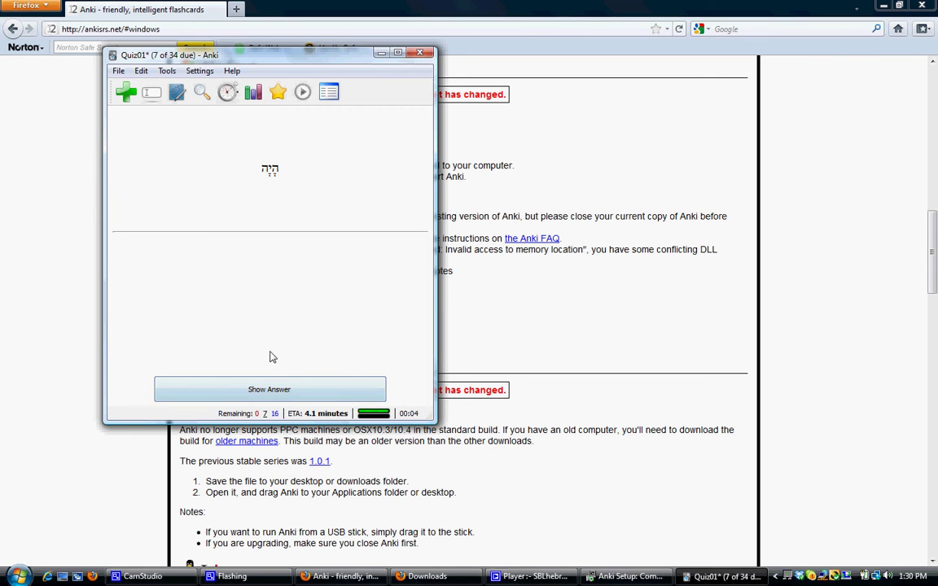
pyautogui.click(209, 392)
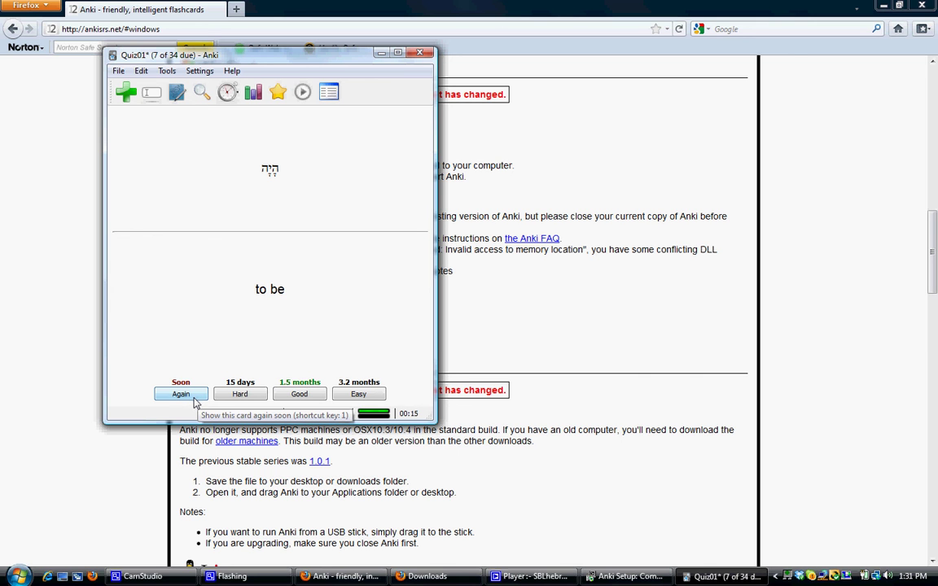
pyautogui.click(196, 403)
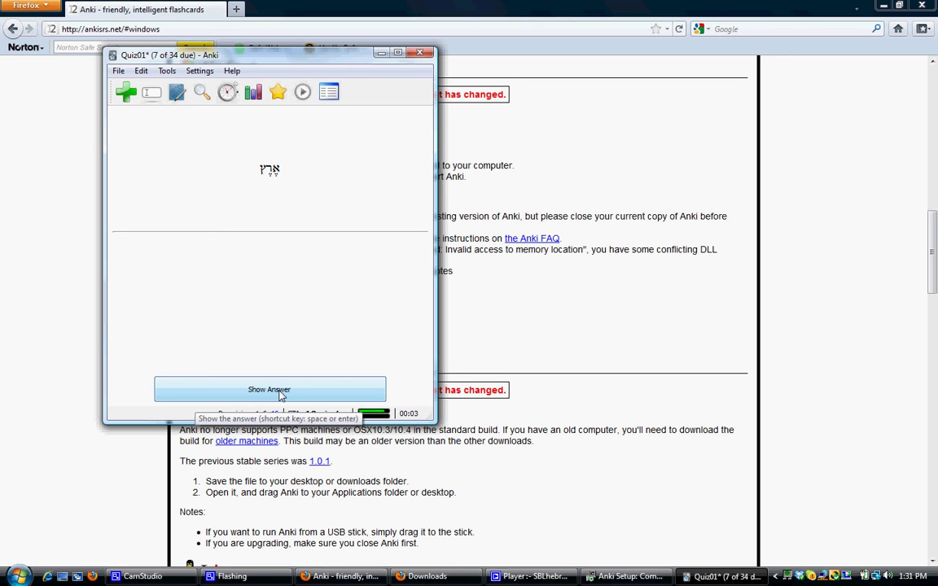
# Step: Reveal the next two cards, rating 'land, earth' as Good and 'to give, put, set' as Easy
pyautogui.click(279, 393)
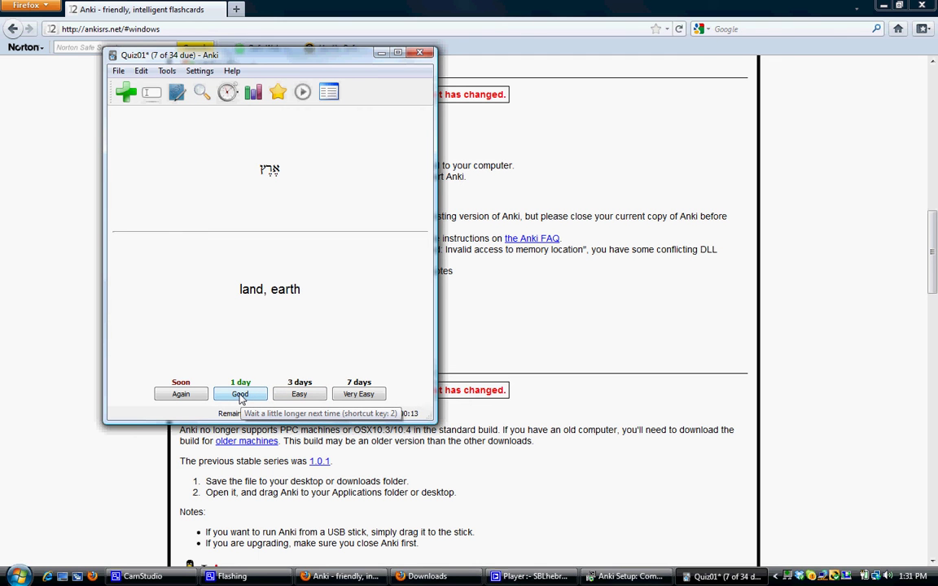
pyautogui.click(240, 394)
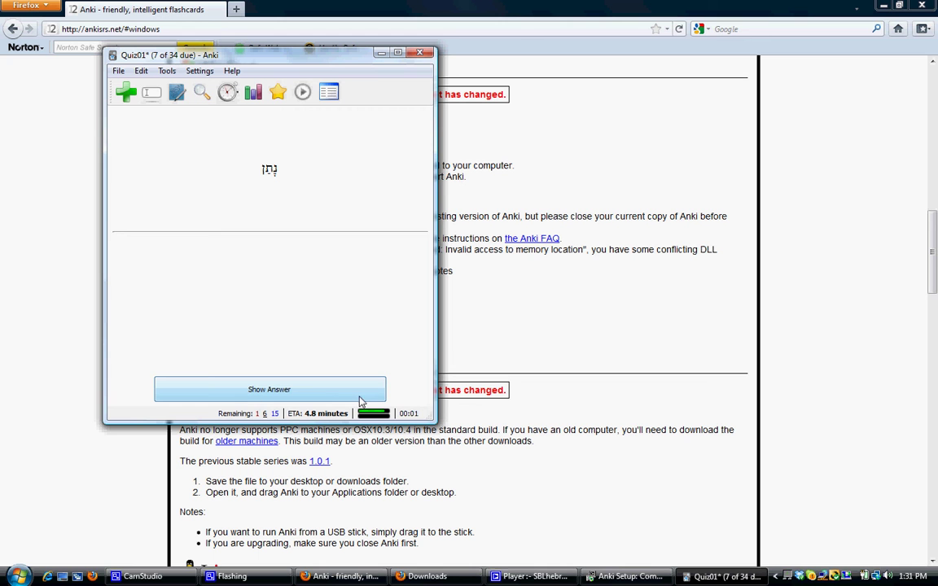
pyautogui.click(320, 399)
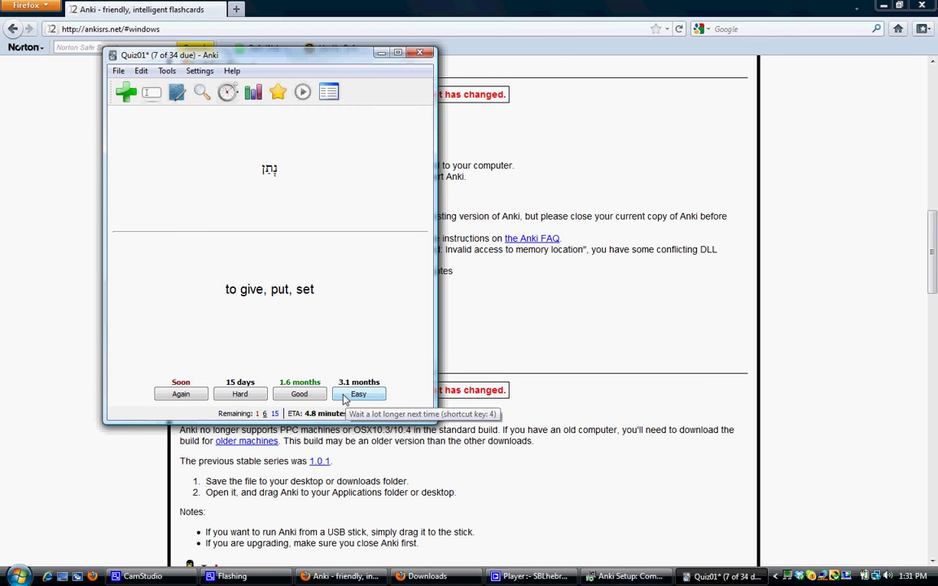
pyautogui.click(345, 397)
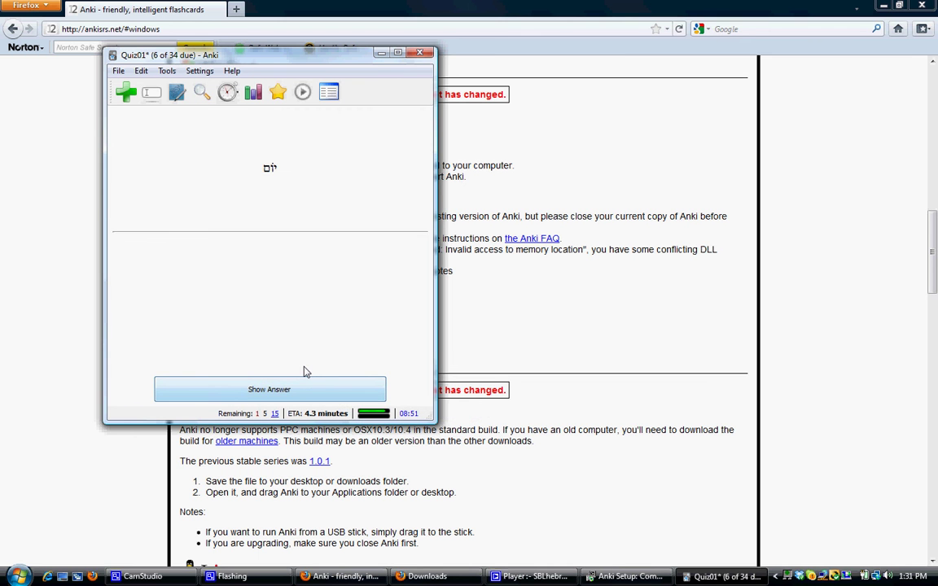
# Step: Reveal the next two cards, rating 'day, daytime' as Good and 'to hear' as Hard
pyautogui.click(249, 392)
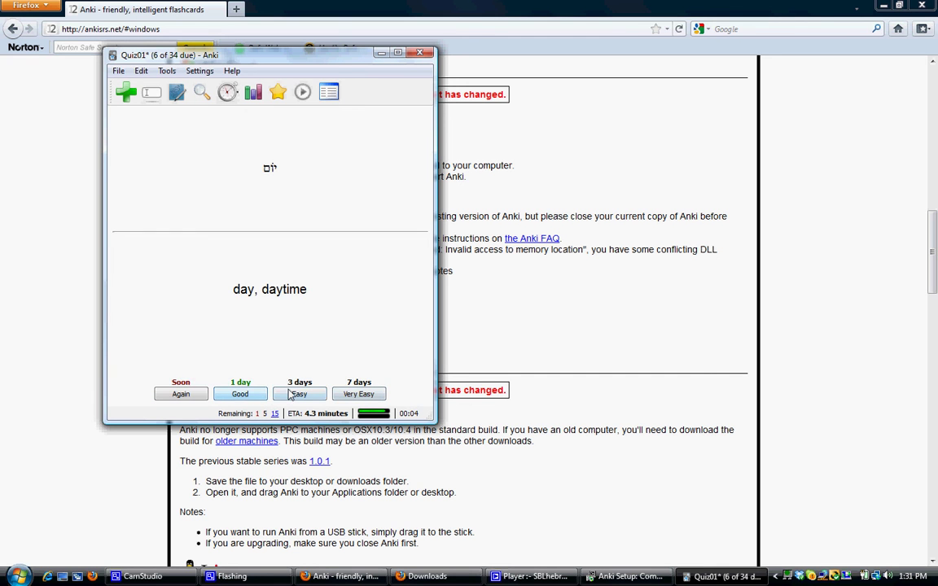
pyautogui.click(249, 396)
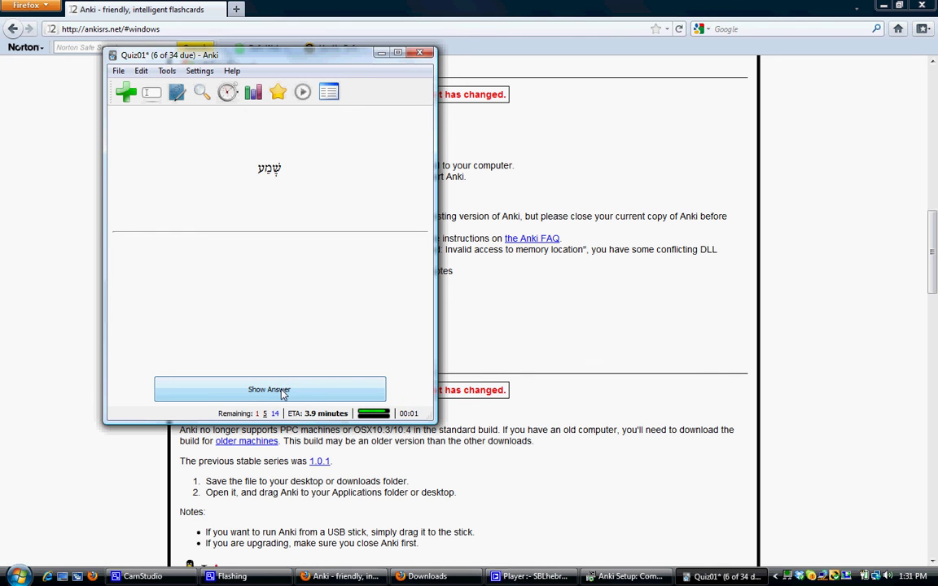
pyautogui.click(277, 393)
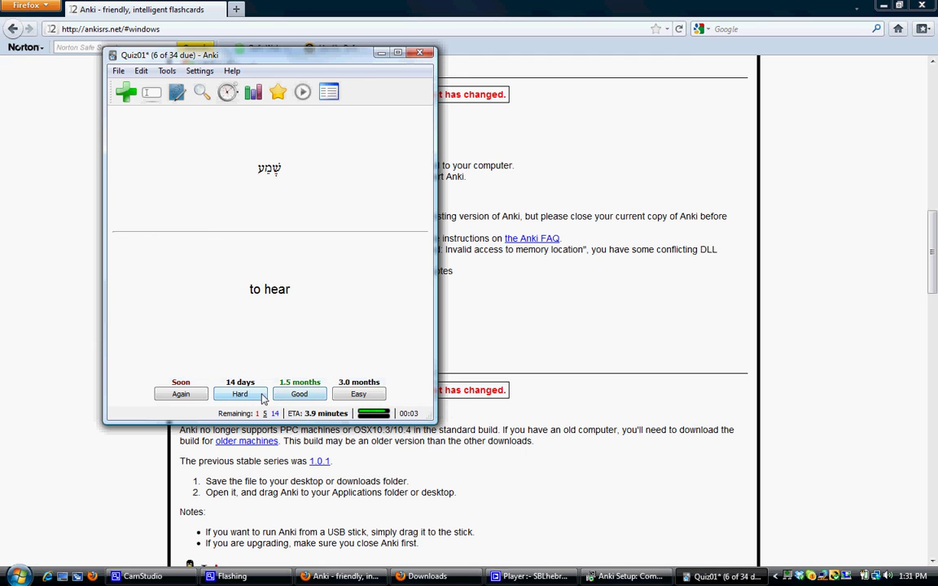
pyautogui.click(261, 396)
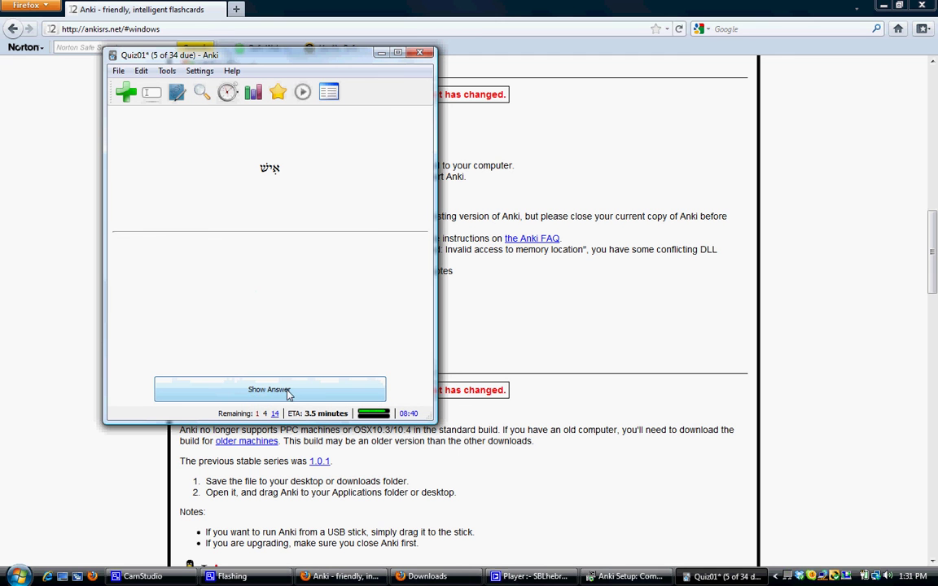
# Step: Reveal and rate the next three cards, starting with אִישׁ and grading 'face (always masculine plural)' as Good
pyautogui.click(287, 393)
pyautogui.click(283, 394)
pyautogui.click(278, 394)
pyautogui.click(243, 394)
pyautogui.click(248, 396)
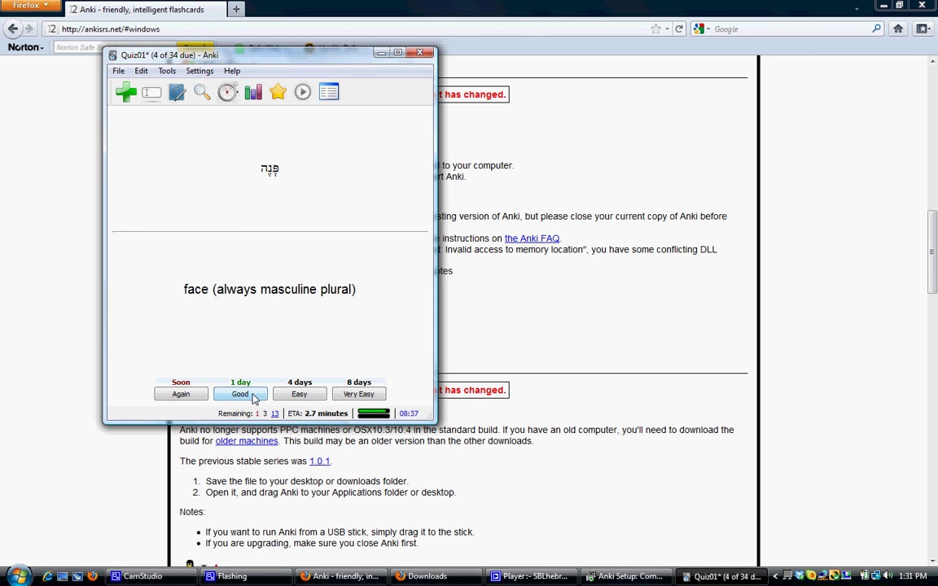
pyautogui.click(250, 396)
# Step: Reveal the next two cards, rating 'to walk, go' as Hard and the עַם card as Good
pyautogui.click(249, 395)
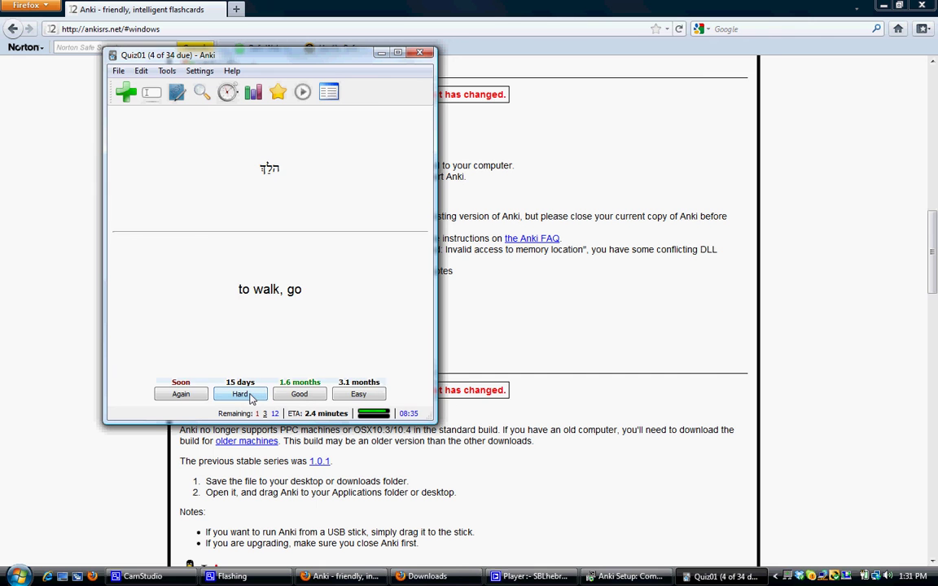
pyautogui.click(252, 396)
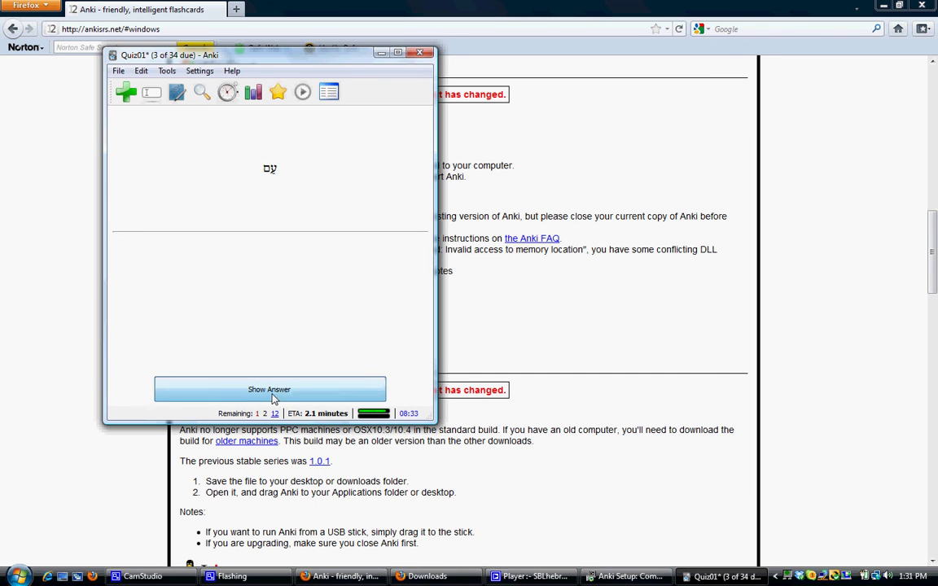
pyautogui.click(250, 398)
pyautogui.click(249, 398)
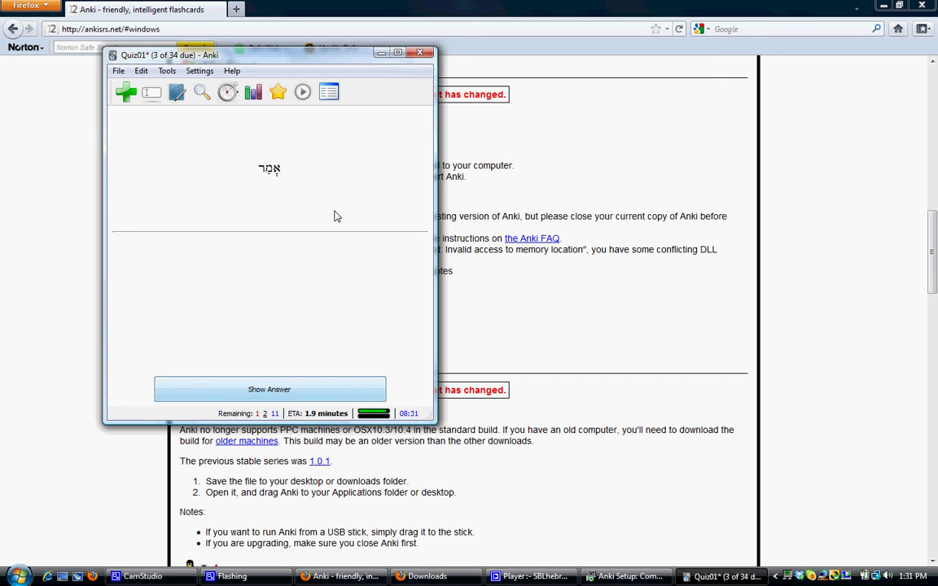